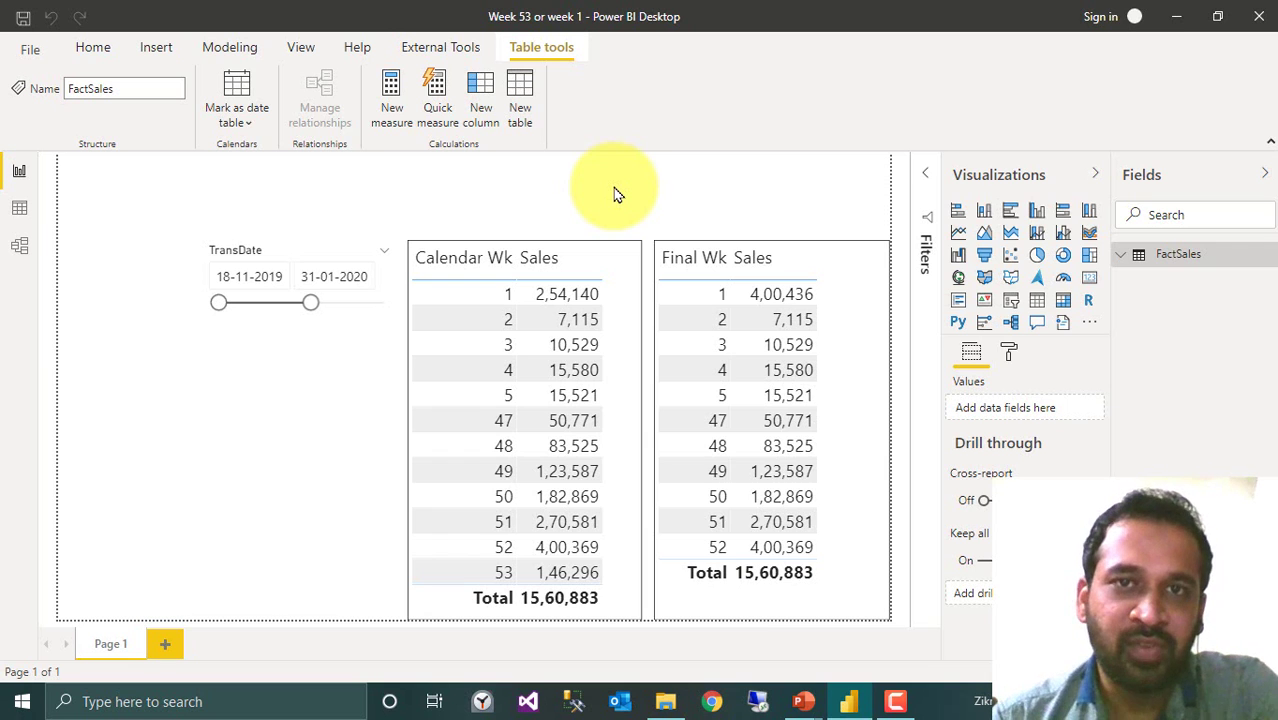
Switch to Data view to show the FactSales rows with the WeekDay, Calendar Wk and Final Wk columns.
click(19, 208)
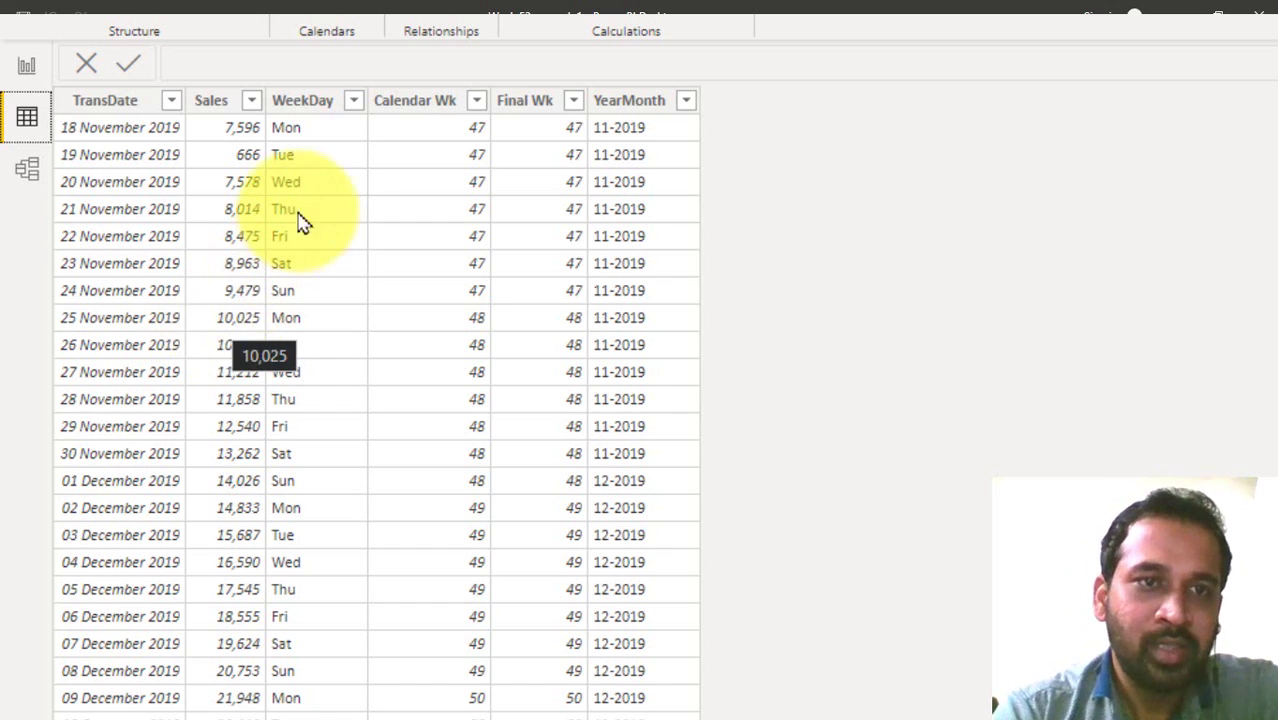
In the WeekDay formula, re-enter WEEKDAY(FactSales[TransDate],2), the Monday=1 through Sunday=7 return type.
click(315, 108)
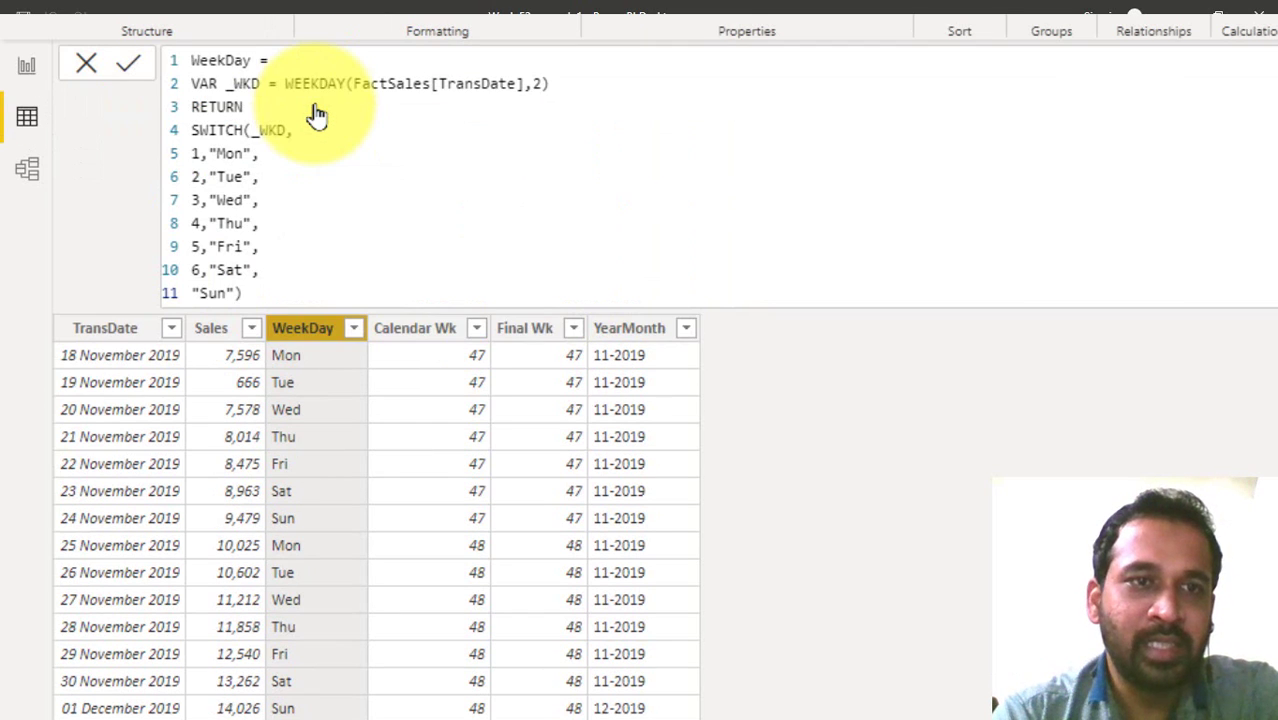
click(322, 180)
scroll(322, 180, up, 2)
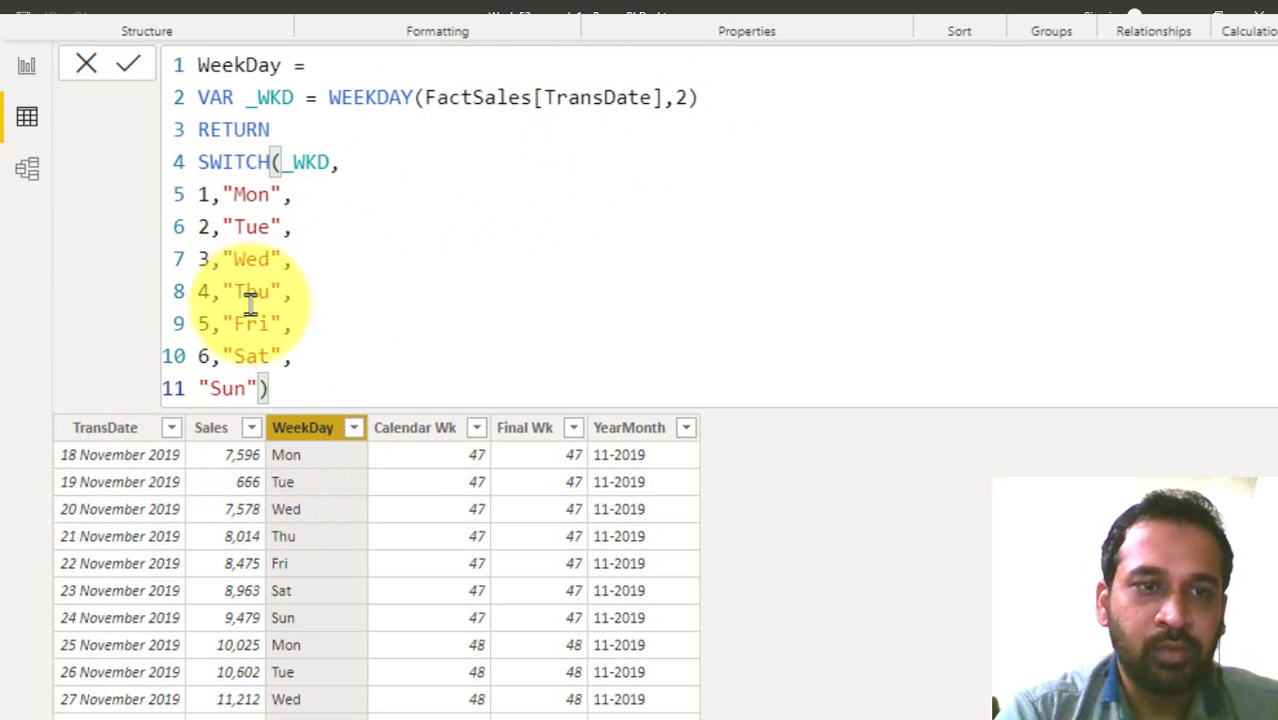
click(673, 100)
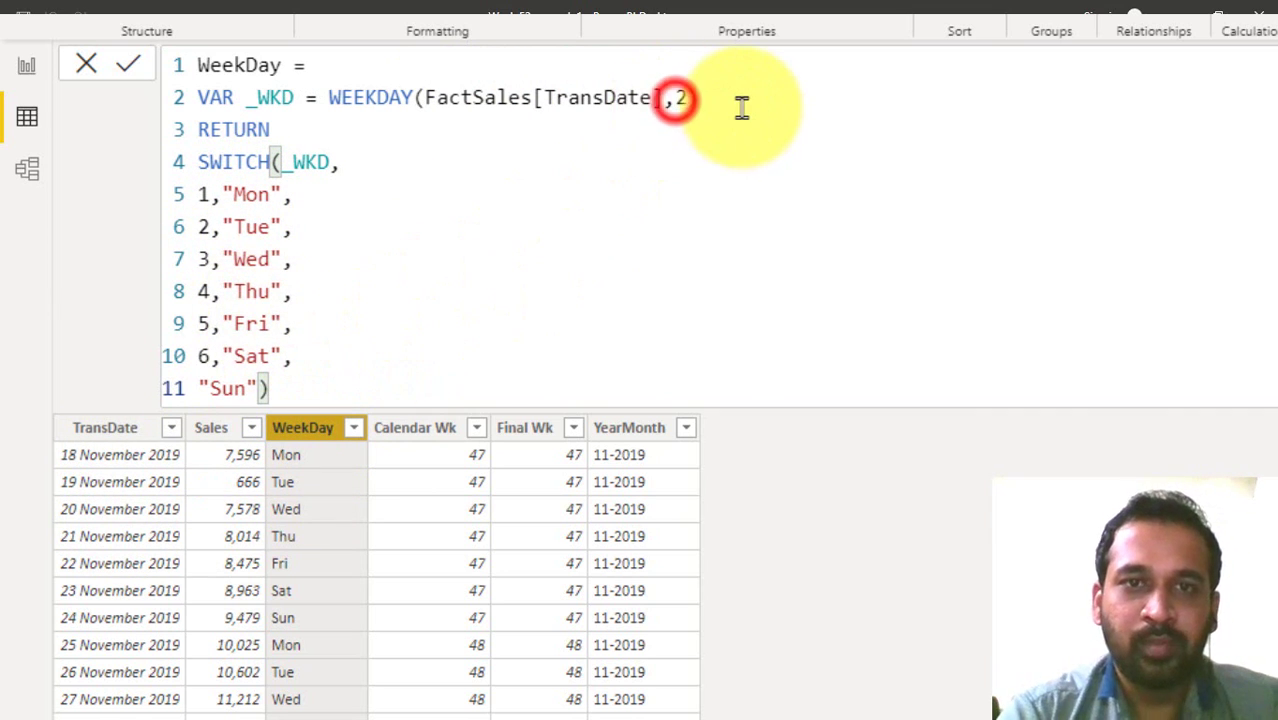
key(BackSpace)
text(,)
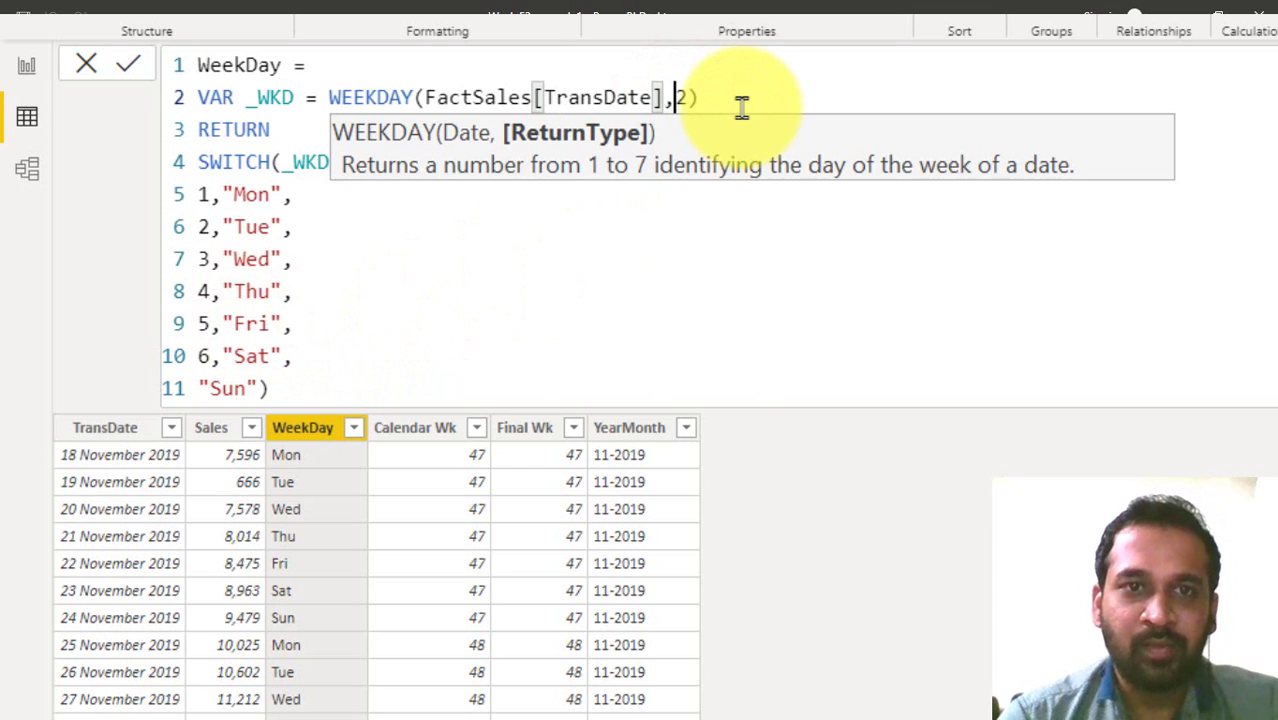
key(Right)
key(BackSpace)
key(BackSpace)
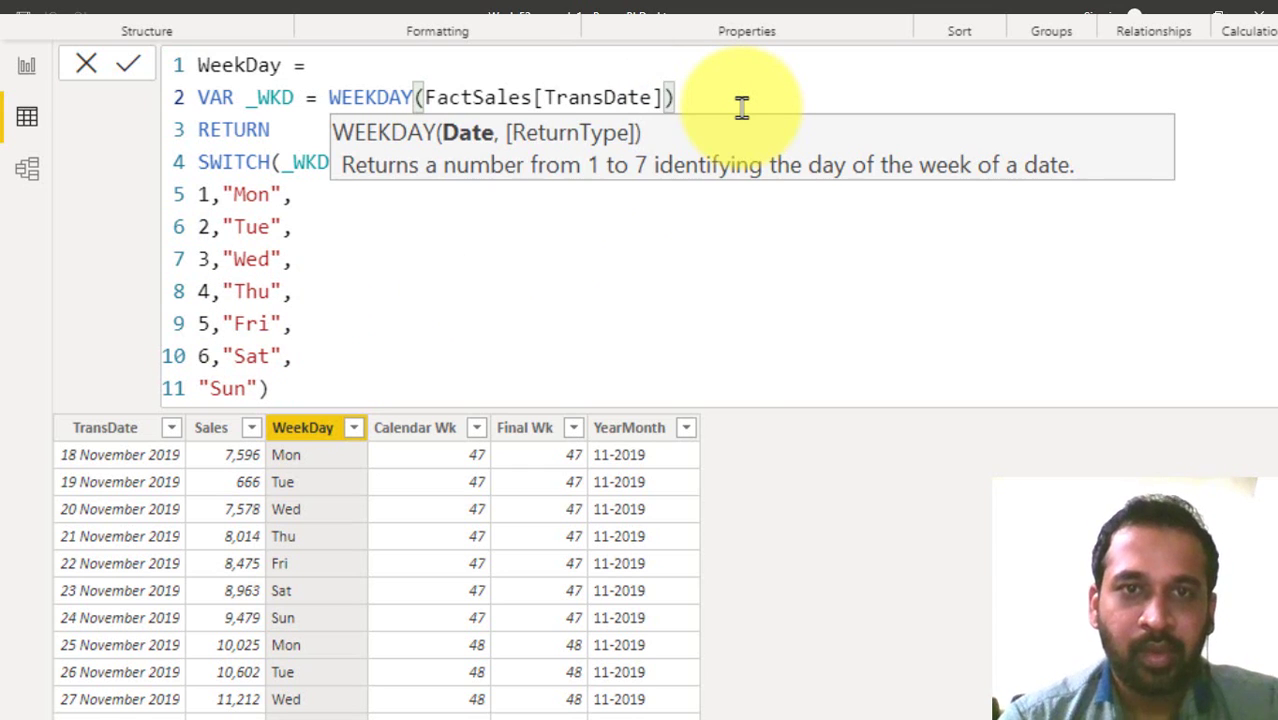
text(,)
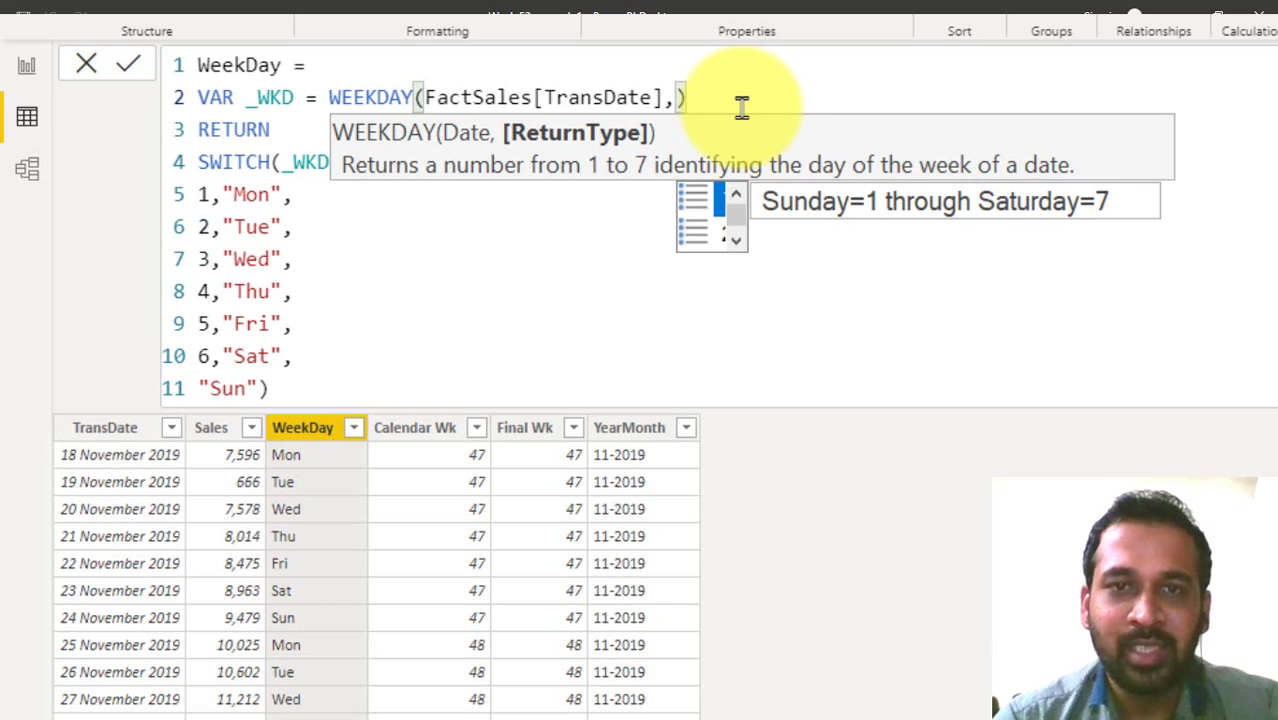
key(Down)
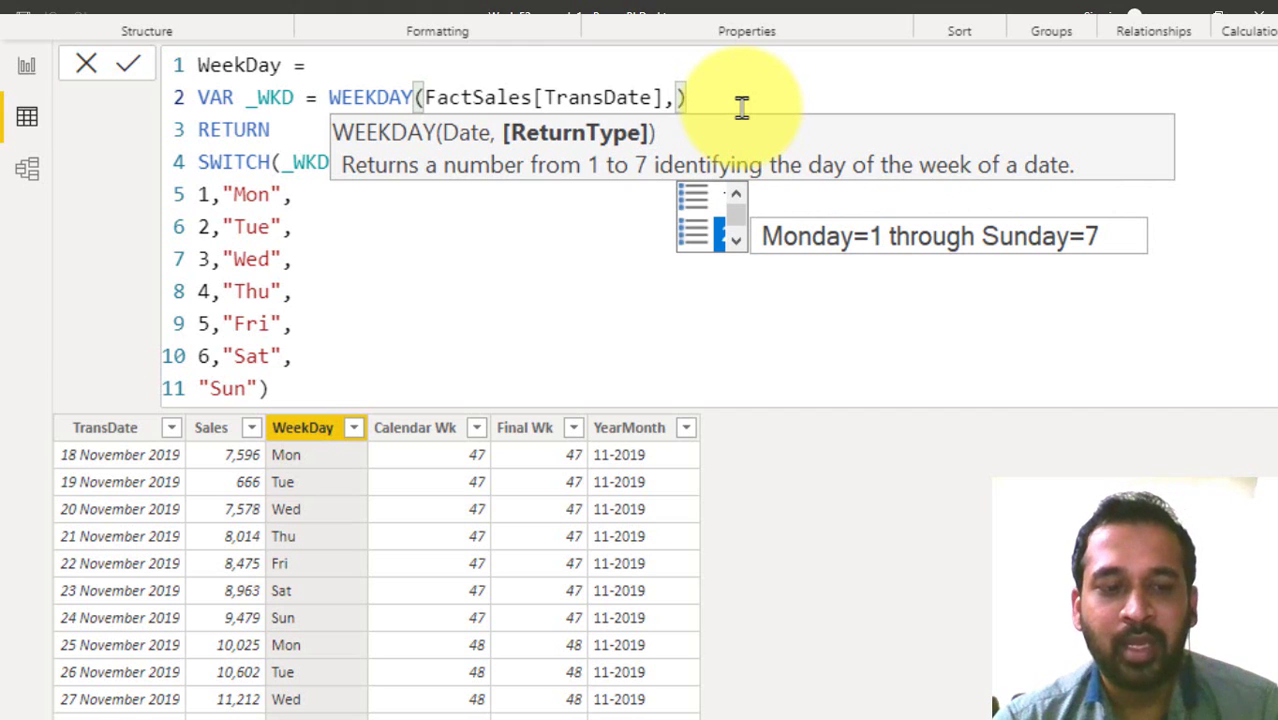
text(2)
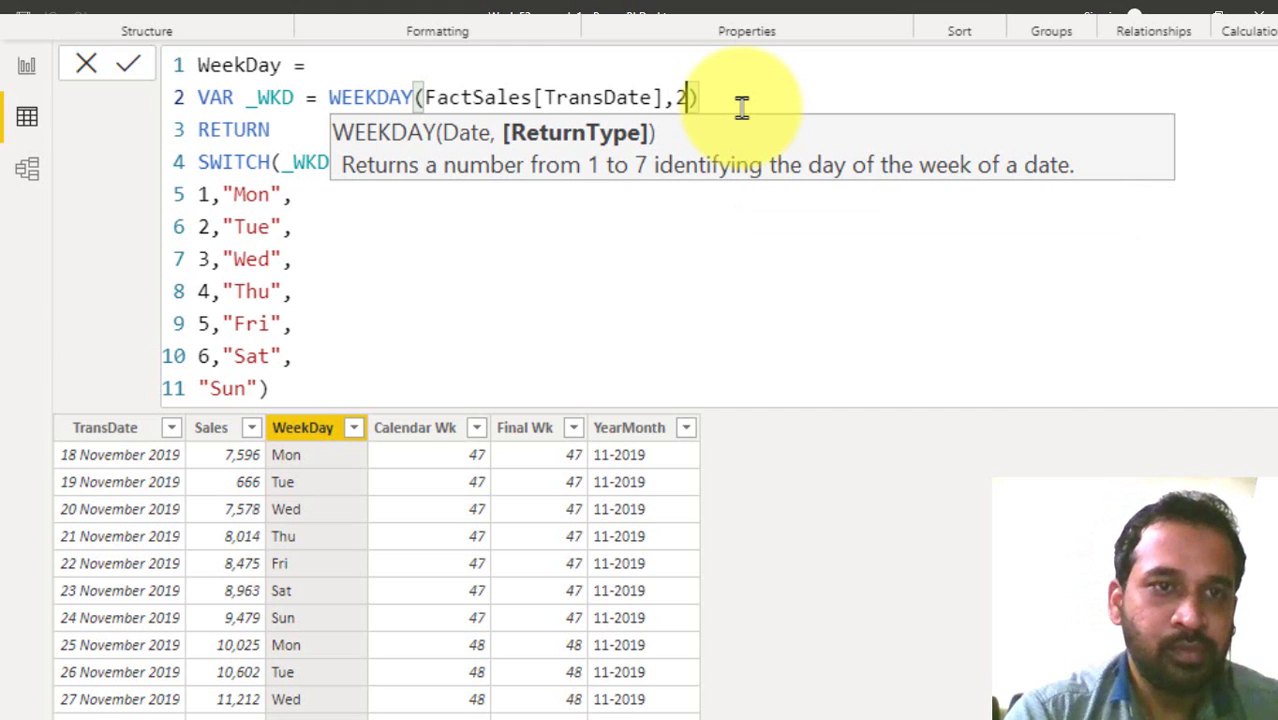
click(305, 100)
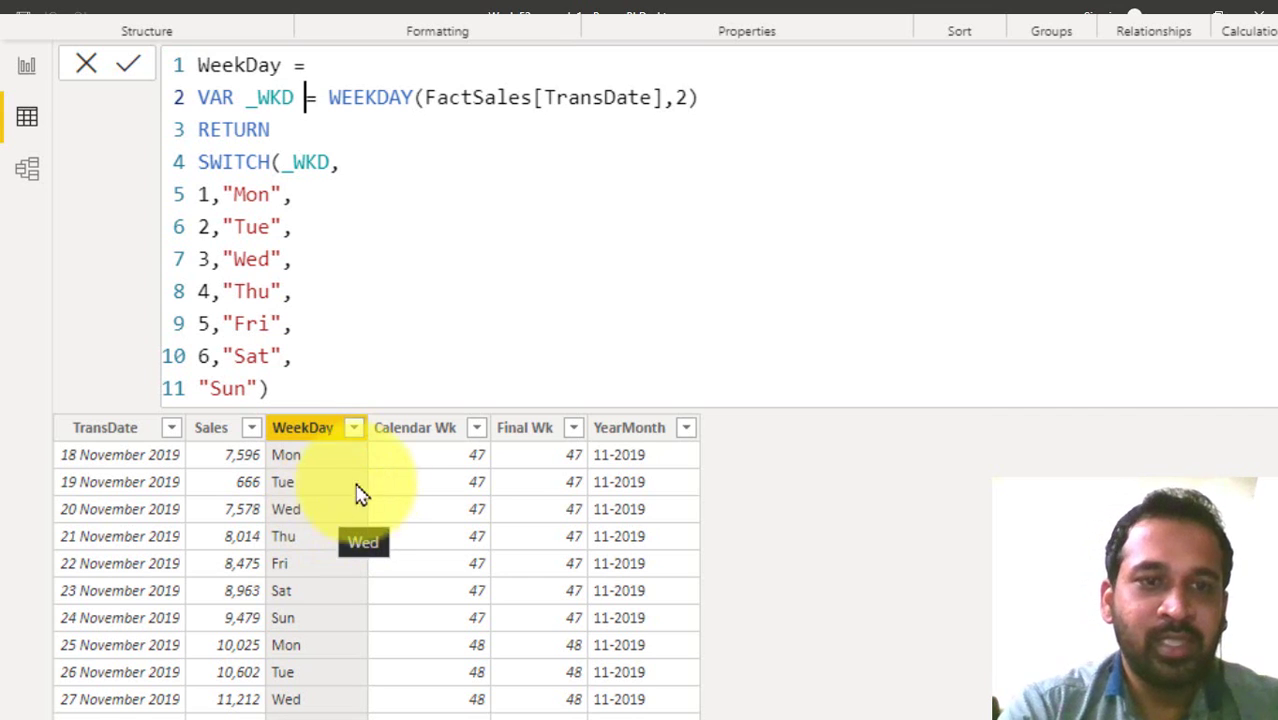
Set Calendar Wk to WEEKNUM(FactSales[TransDate],2) and check that 30–31 December 2019 fall in week 53.
click(432, 437)
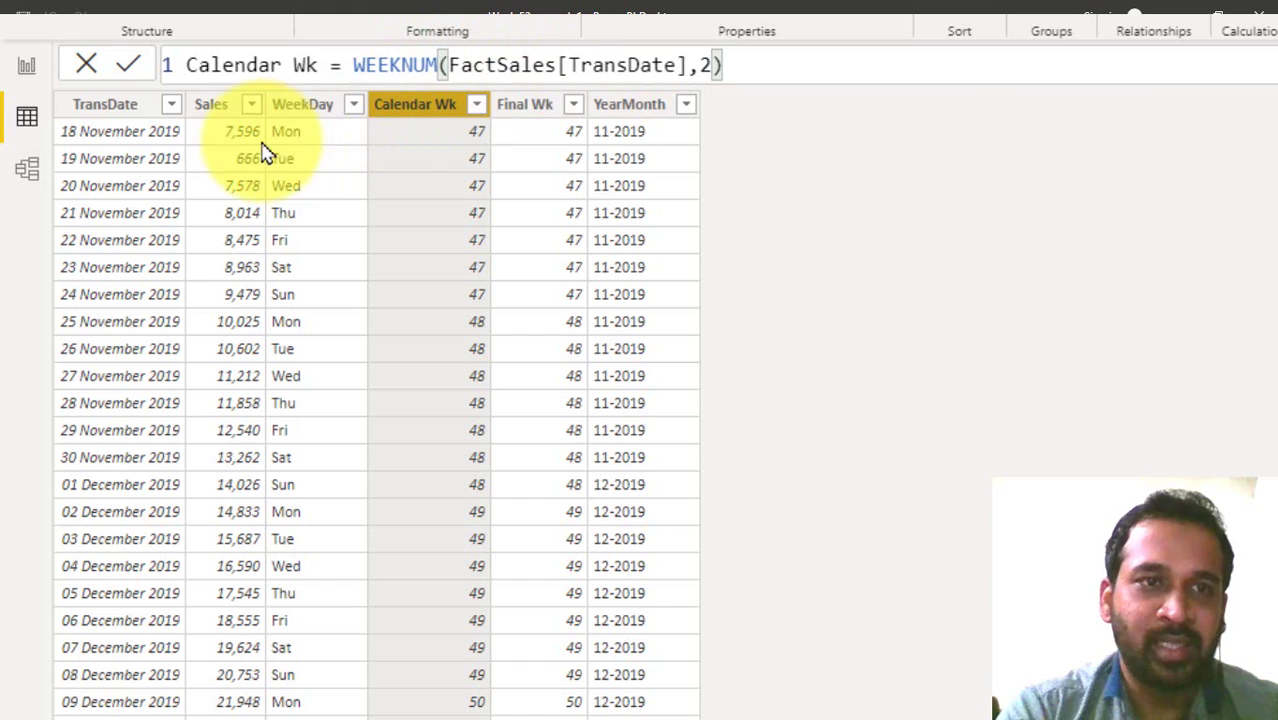
click(724, 68)
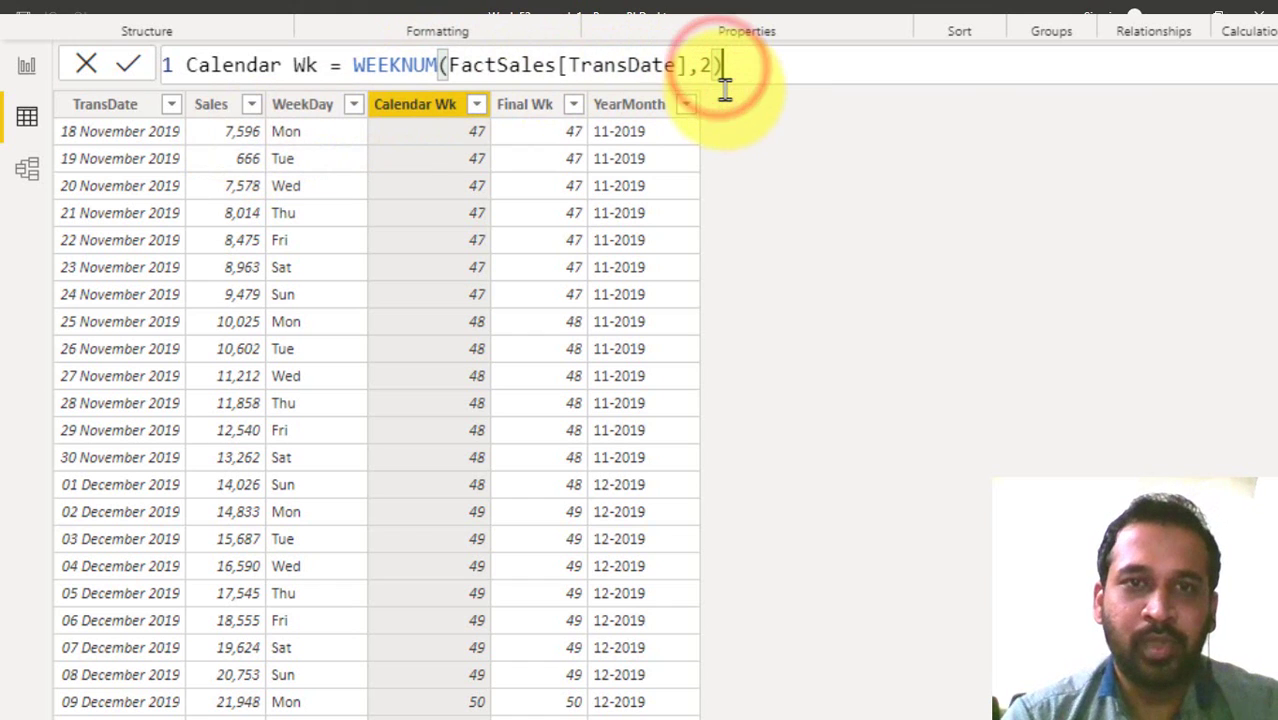
key(BackSpace)
key(BackSpace)
key(BackSpace)
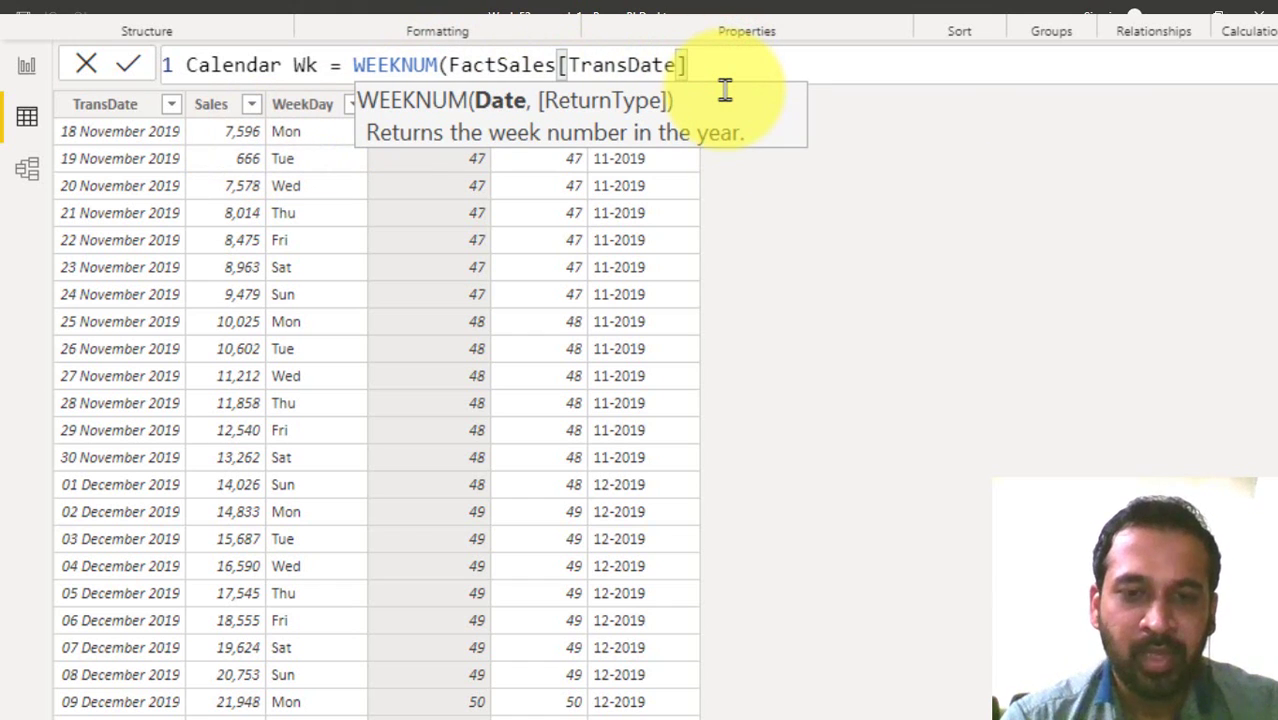
text(,)
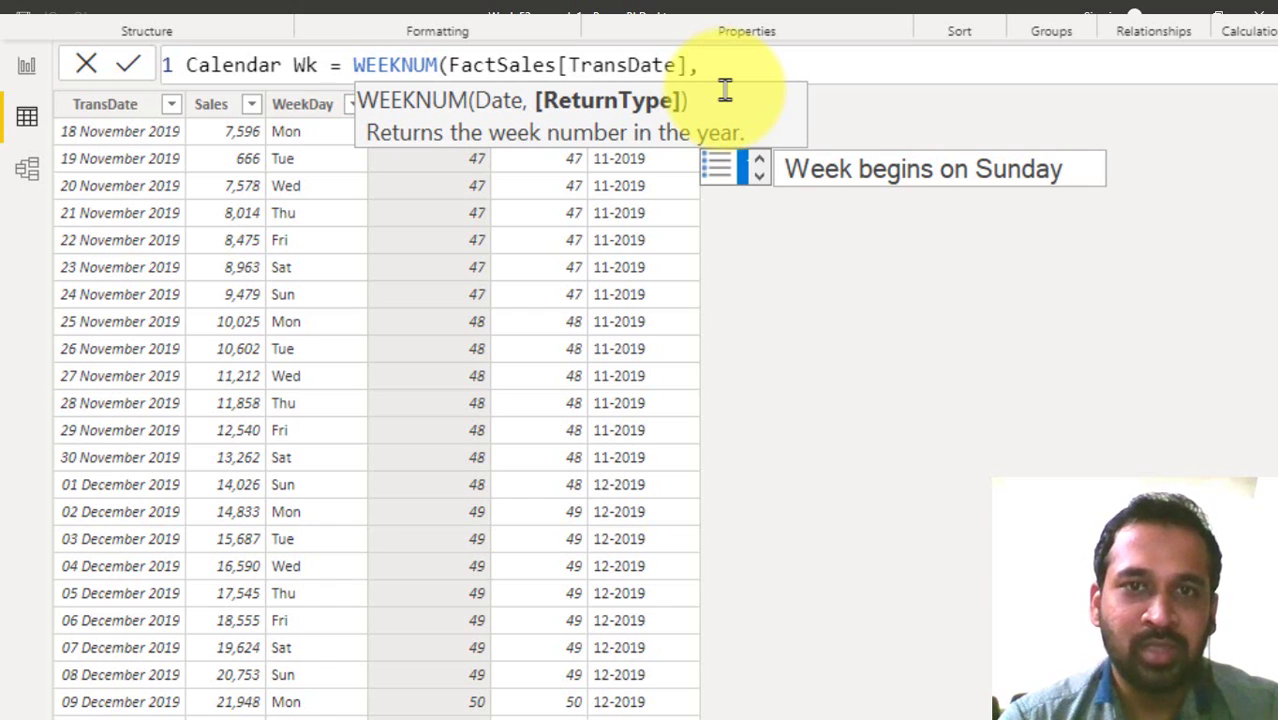
key(Down)
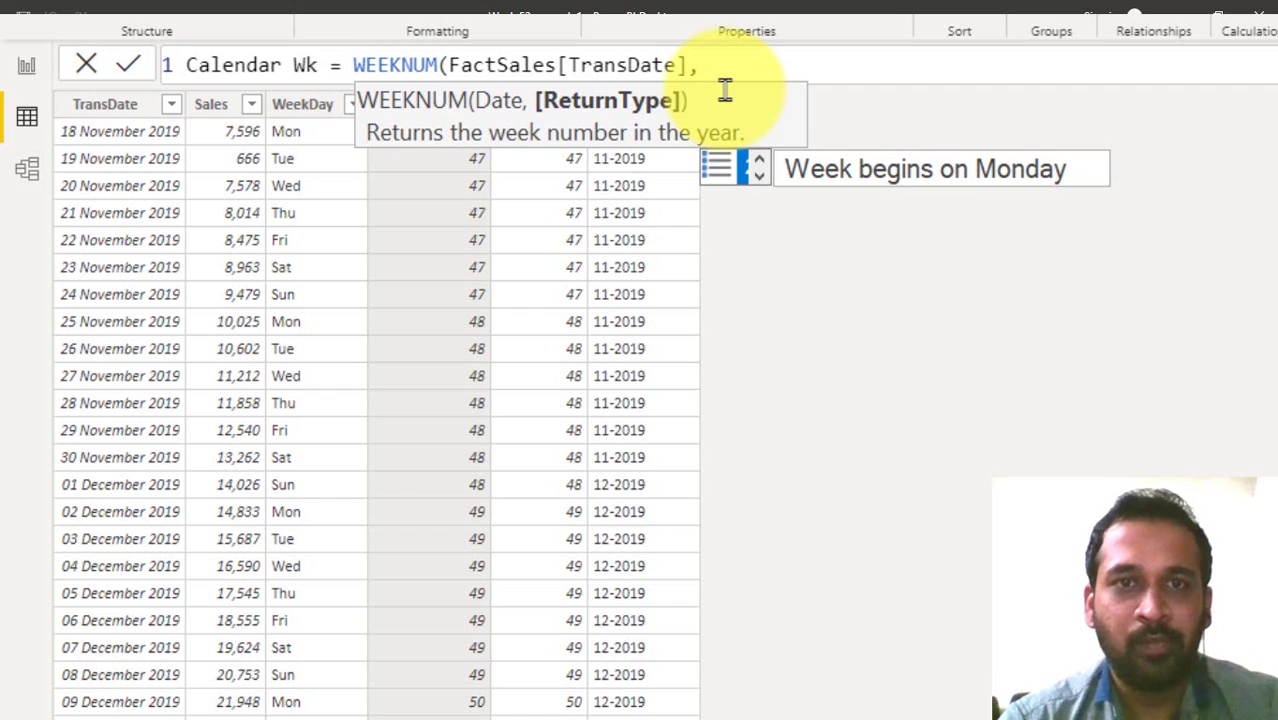
key(Tab)
text())
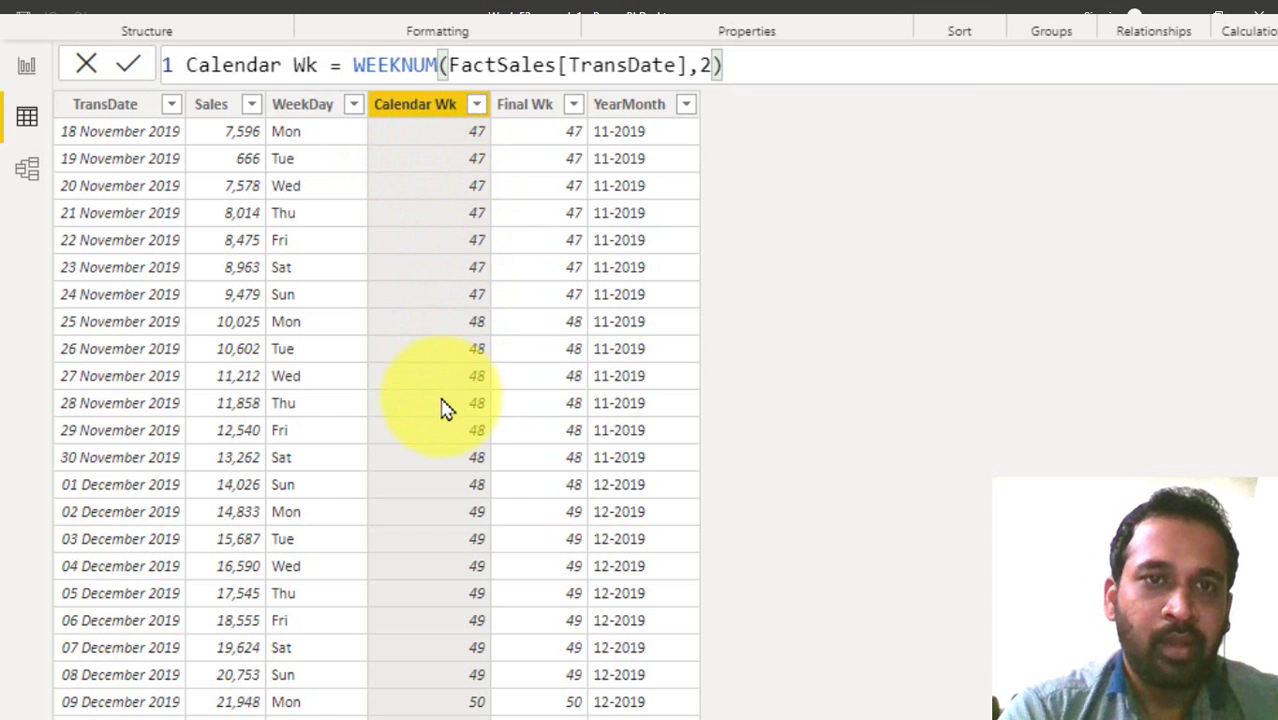
scroll(446, 408, down, 10)
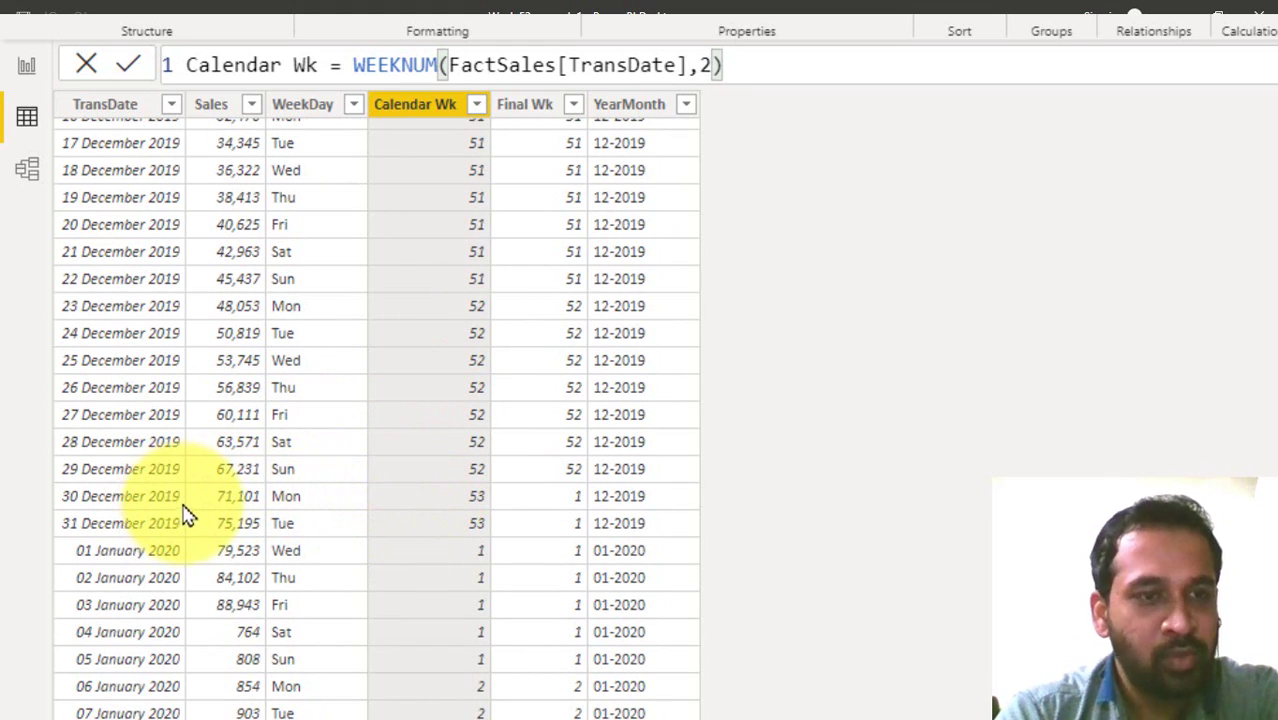
scroll(345, 500, down, 2)
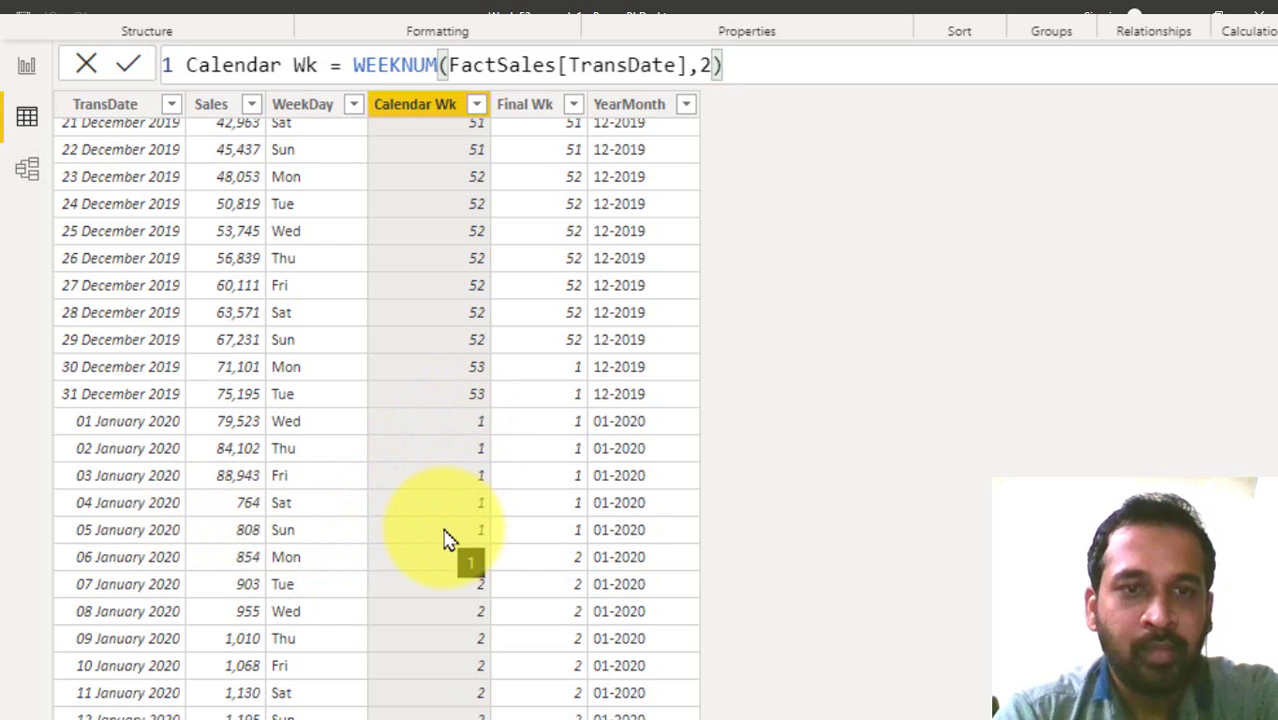
click(25, 71)
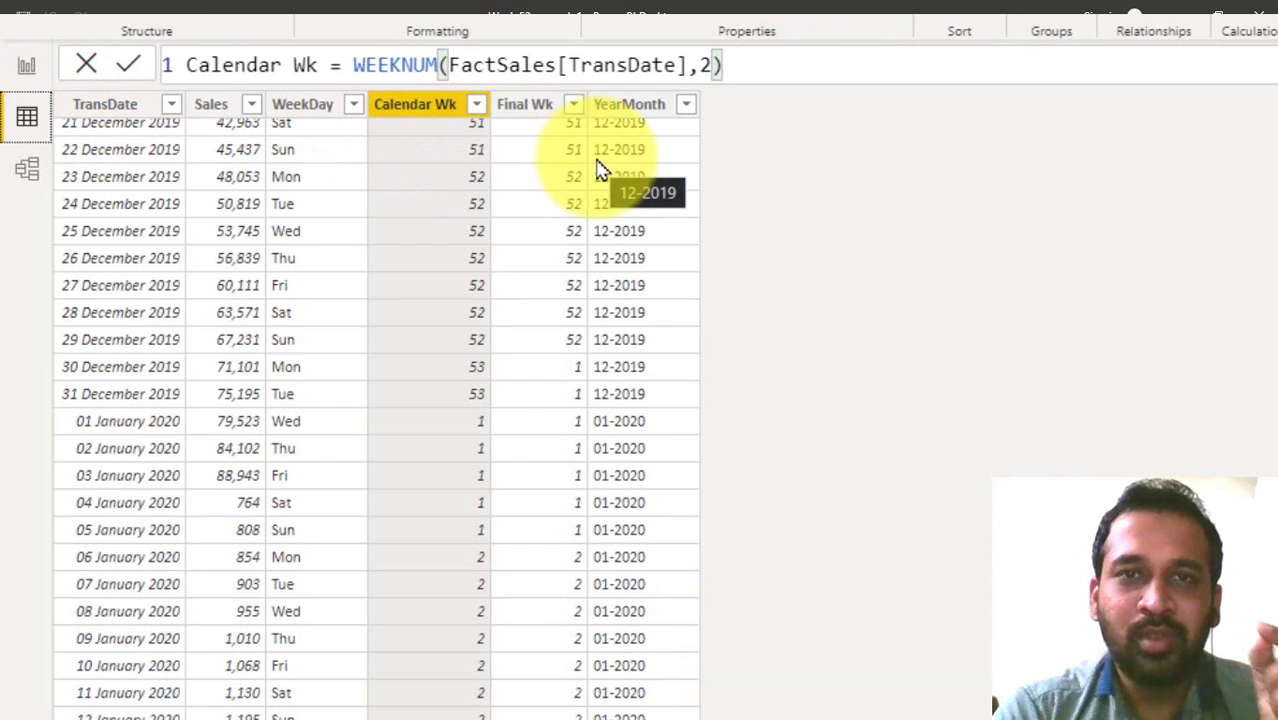
Review the Final Wk formula IF(FactSales[Calendar Wk]=53, 1, FactSales[Calendar Wk]) against the December rows.
click(531, 113)
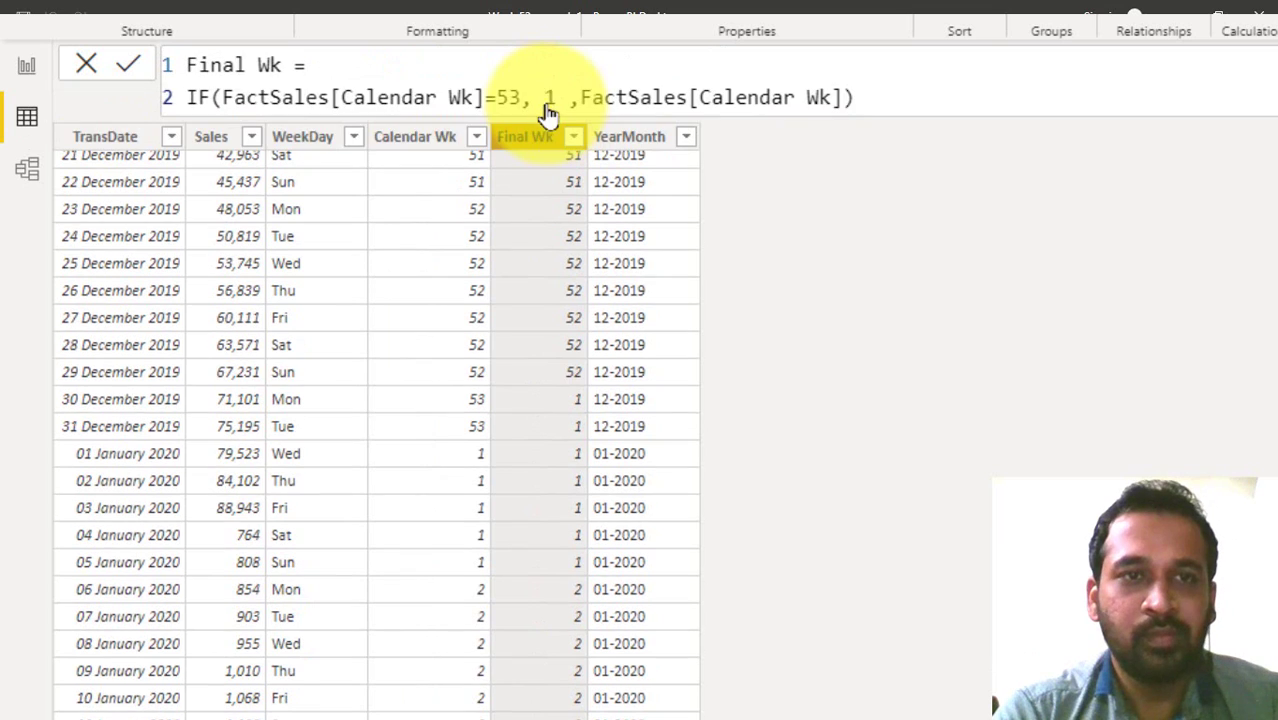
click(221, 98)
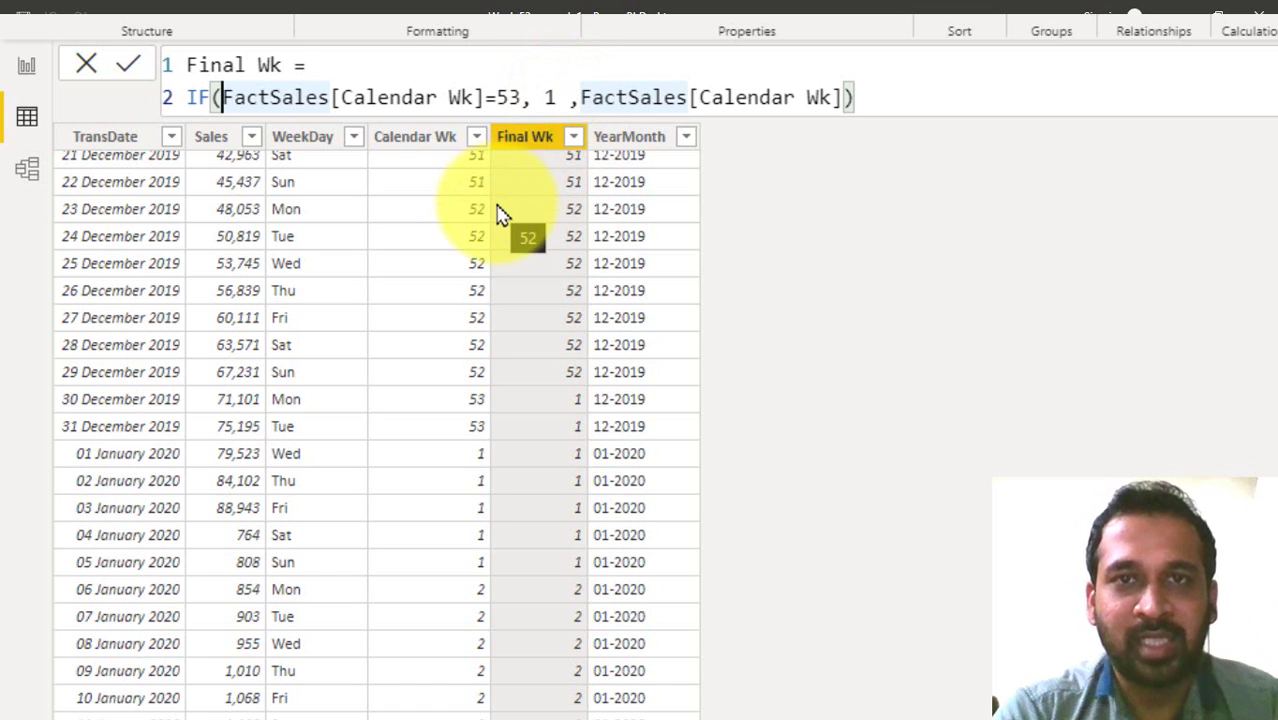
scroll(589, 285, up, 3)
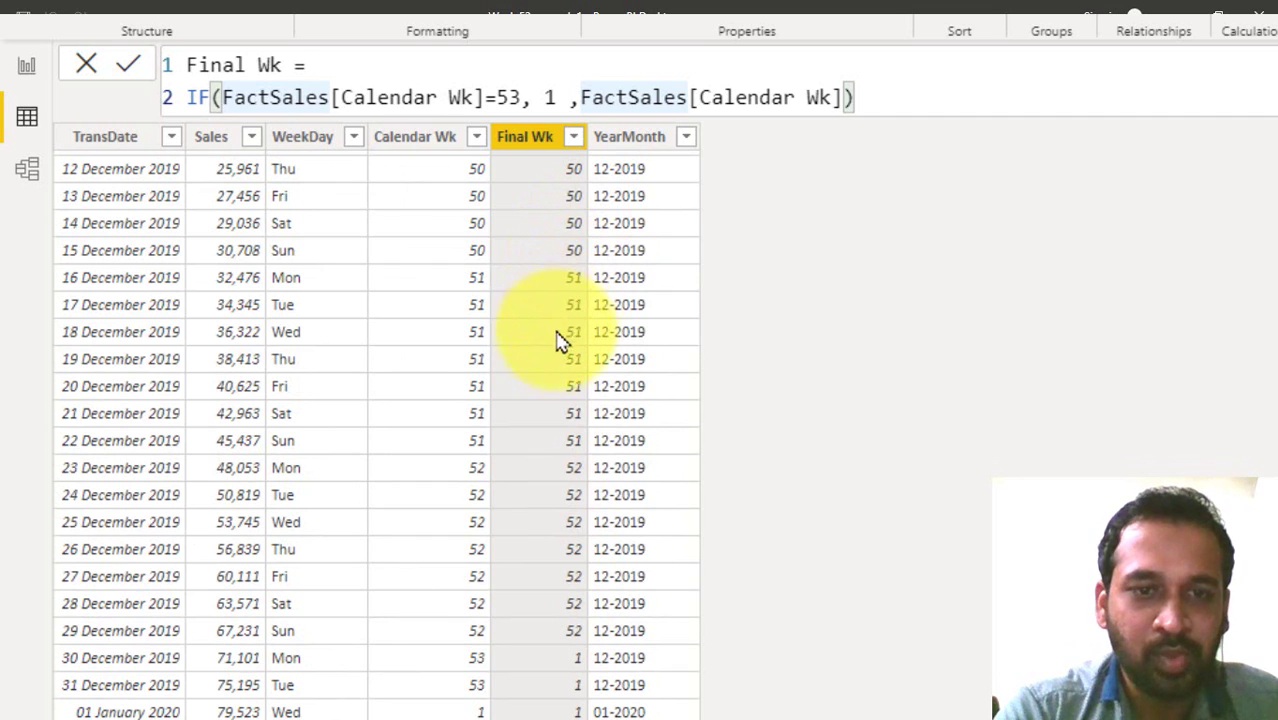
scroll(551, 457, down, 3)
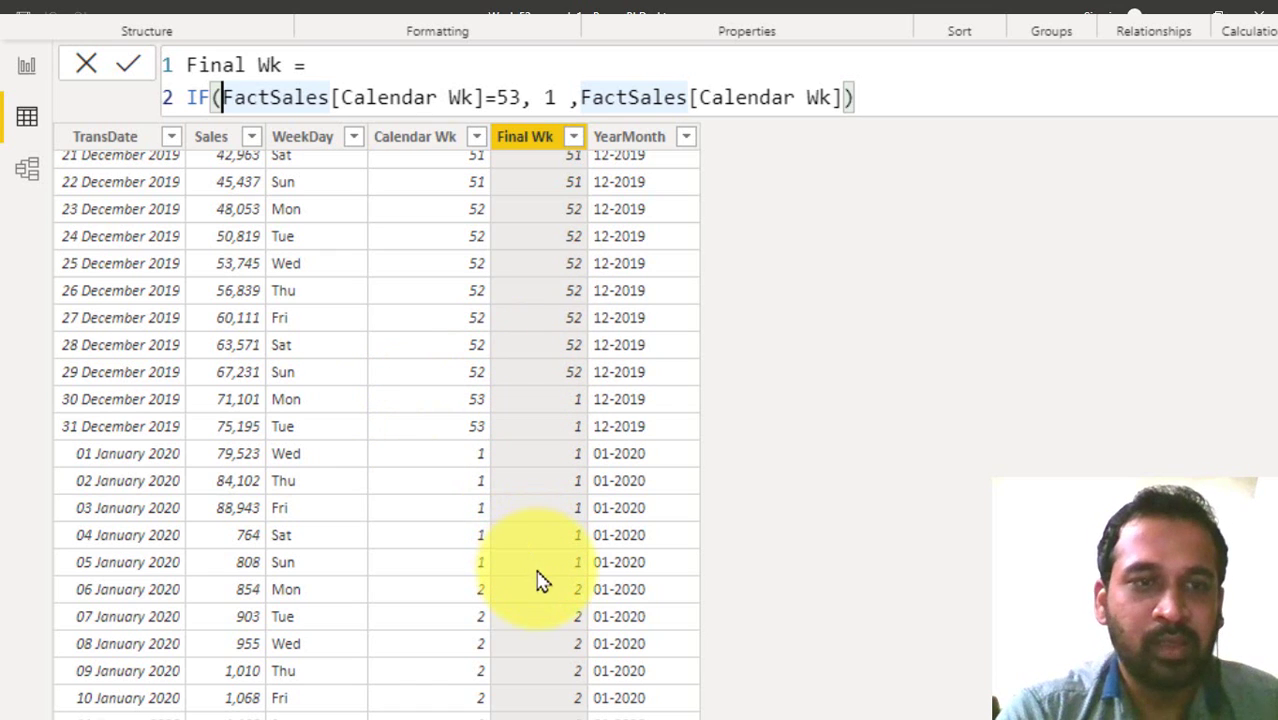
Go to the report page to compare the Calendar Wk and Final Wk sales tables.
click(18, 68)
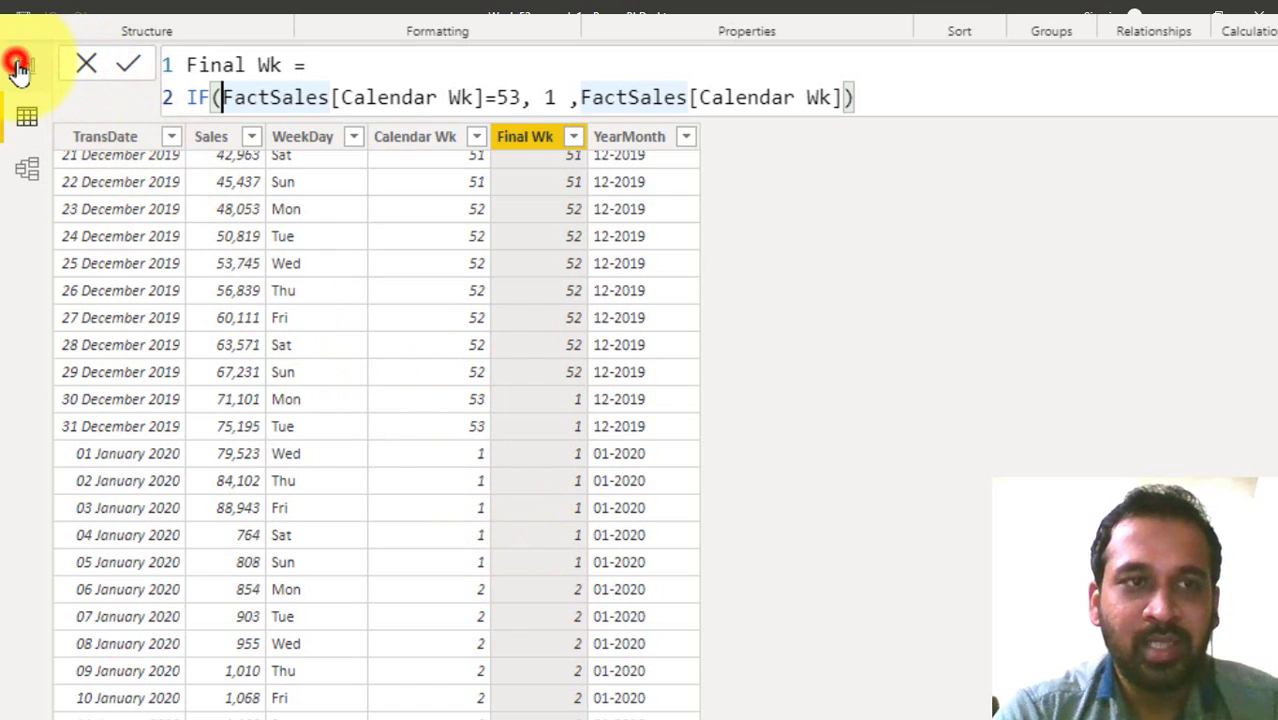